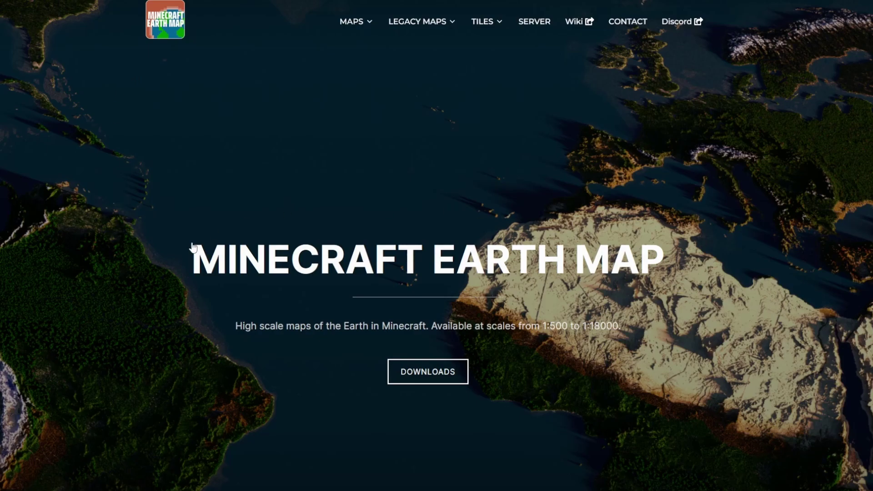
Go to the Java map downloads and switch the sheet to the 1:1000 scale maps.
{"action": "left_click", "coordinate": [430, 376]}
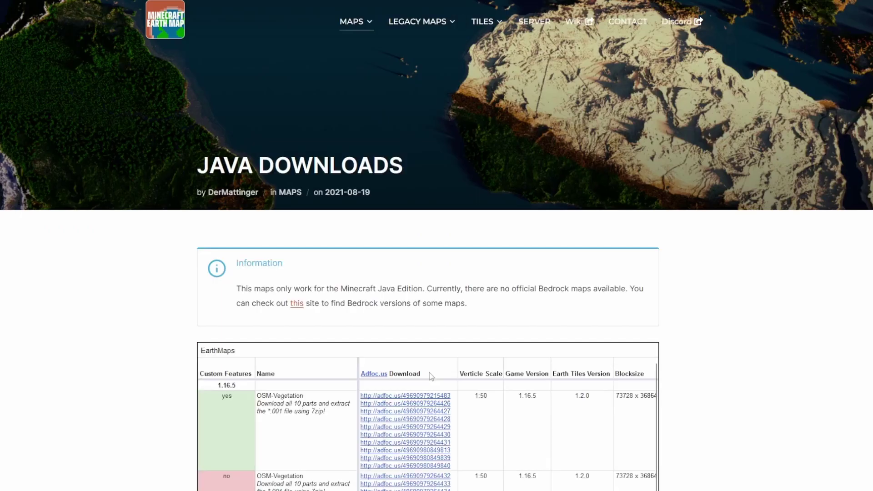
{"action": "scroll", "coordinate": [241, 109], "scroll_direction": "down", "scroll_amount": 5}
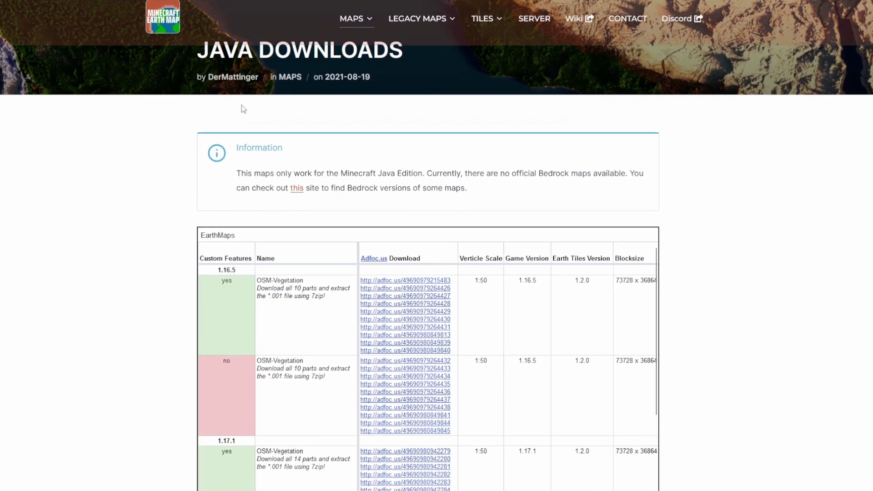
{"action": "scroll", "coordinate": [413, 463], "scroll_direction": "up", "scroll_amount": 2}
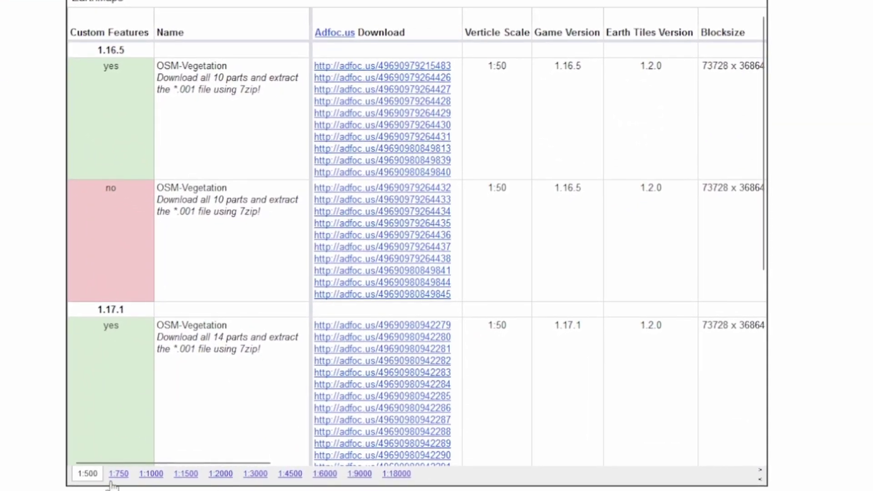
{"action": "left_click", "coordinate": [218, 474]}
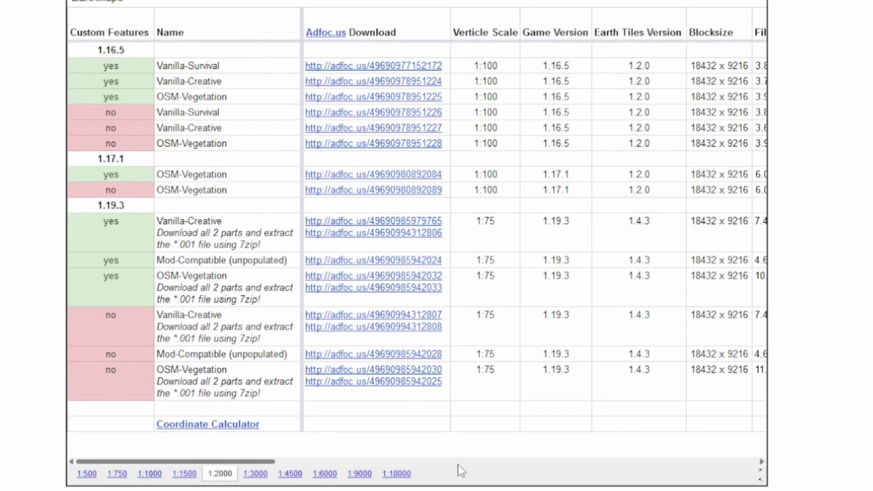
{"action": "left_click", "coordinate": [184, 474]}
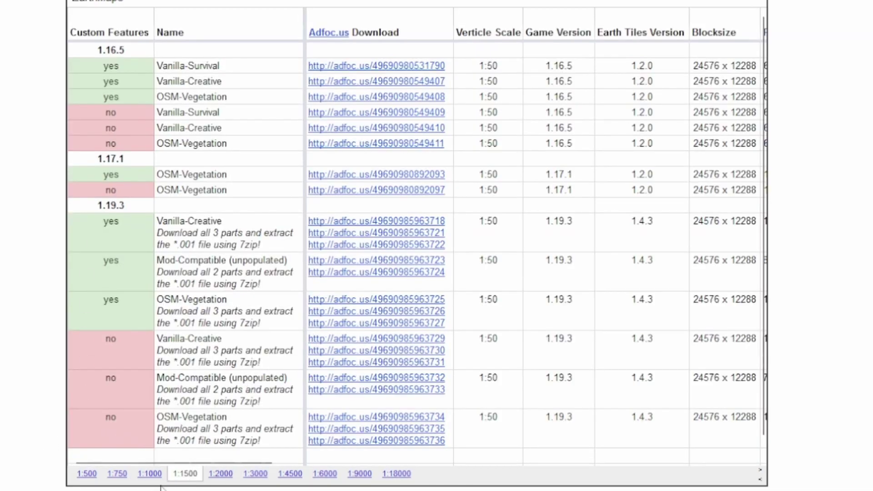
{"action": "left_click", "coordinate": [147, 473]}
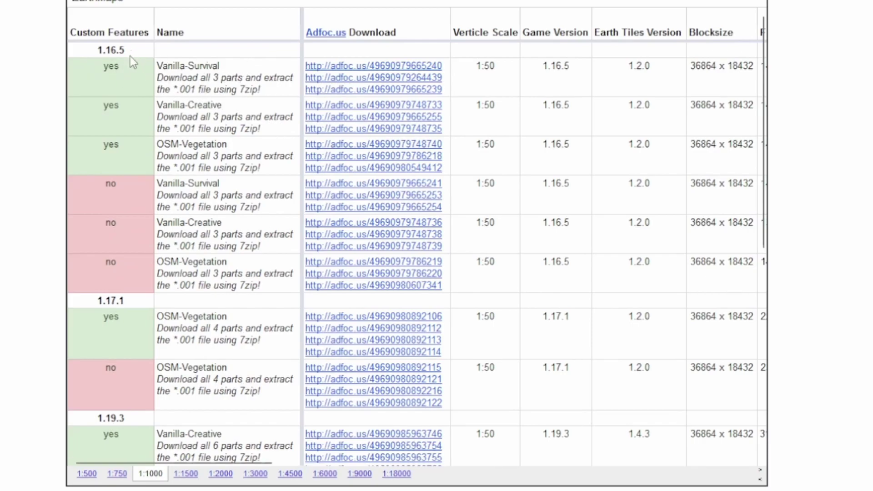
Open the three Vanilla-Survival 1.16.5 download links in new tabs.
{"action": "left_click_drag", "start_coordinate": [157, 64], "coordinate": [265, 97]}
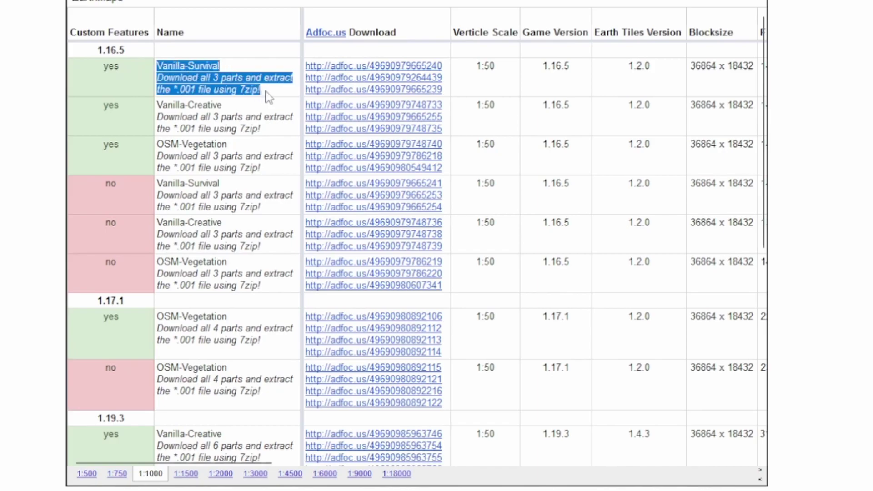
{"action": "left_click", "coordinate": [294, 92]}
{"action": "scroll", "coordinate": [182, 318], "scroll_direction": "down", "scroll_amount": 7}
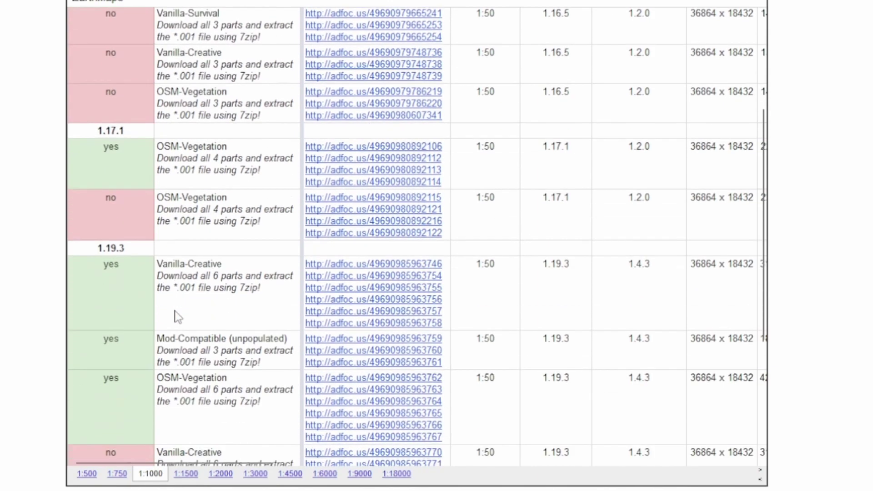
{"action": "scroll", "coordinate": [113, 119], "scroll_direction": "up", "scroll_amount": 1}
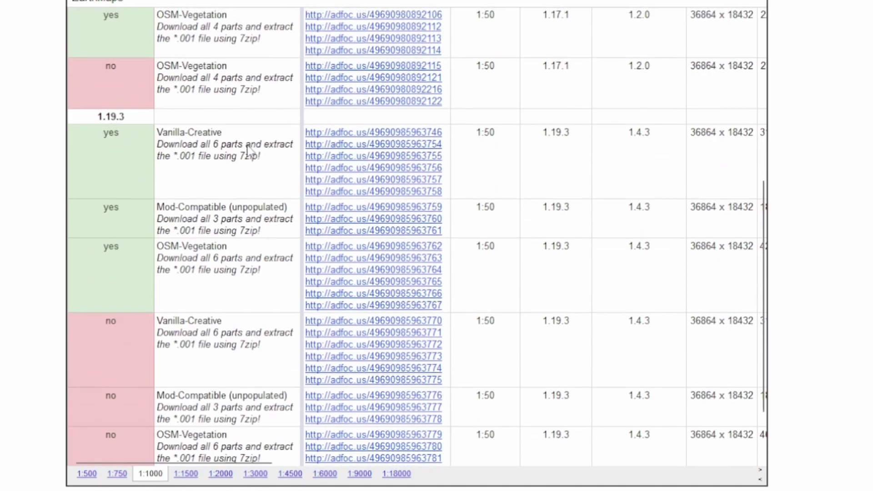
{"action": "scroll", "coordinate": [390, 182], "scroll_direction": "up", "scroll_amount": 7}
{"action": "right_click", "coordinate": [349, 79]}
{"action": "left_click", "coordinate": [391, 93]}
{"action": "right_click", "coordinate": [362, 95]}
{"action": "left_click", "coordinate": [398, 108]}
{"action": "right_click", "coordinate": [354, 102]}
{"action": "left_click", "coordinate": [385, 114]}
Skip past AdFoc.us and start the MediaFire download of the earth_1-1000_survival_with-features archive parts.
{"action": "key", "text": "ctrl+Tab"}
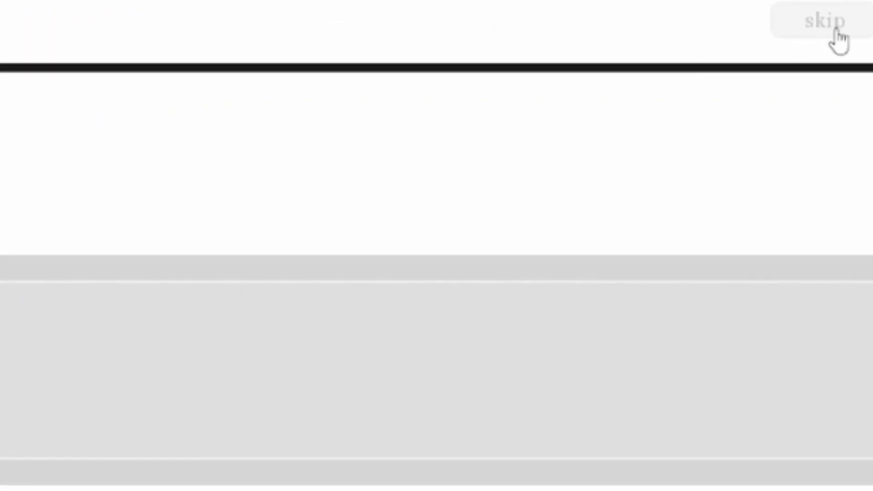
{"action": "left_click", "coordinate": [834, 25]}
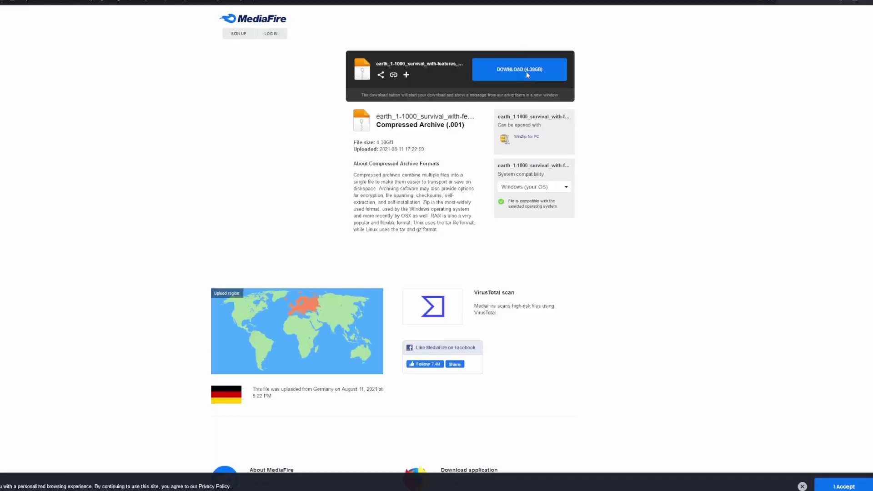
{"action": "left_click", "coordinate": [526, 71]}
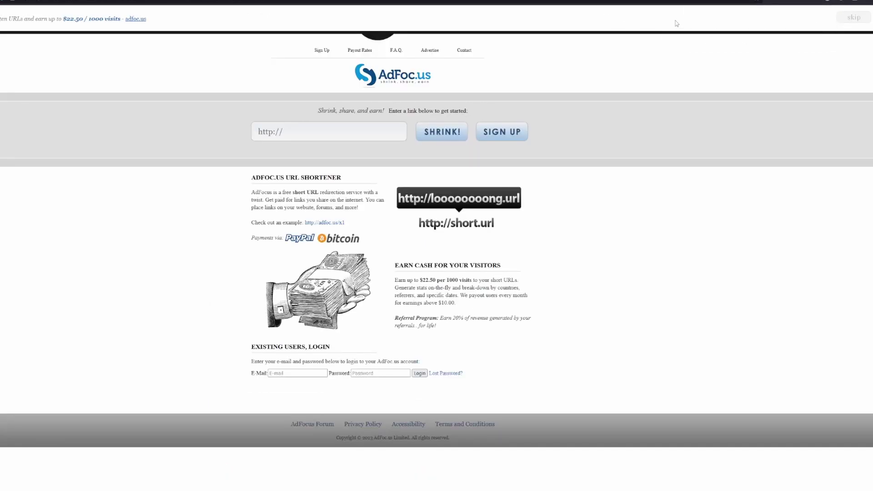
{"action": "key", "text": "ctrl+w"}
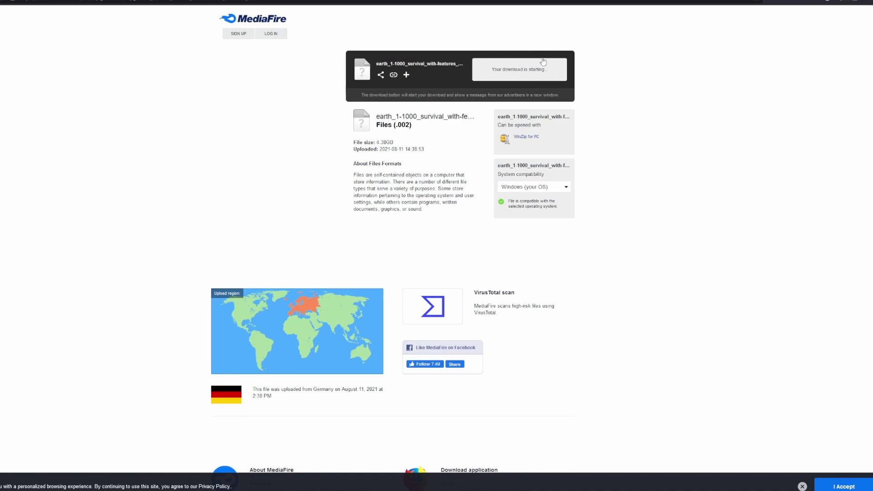
{"action": "left_click", "coordinate": [828, 2]}
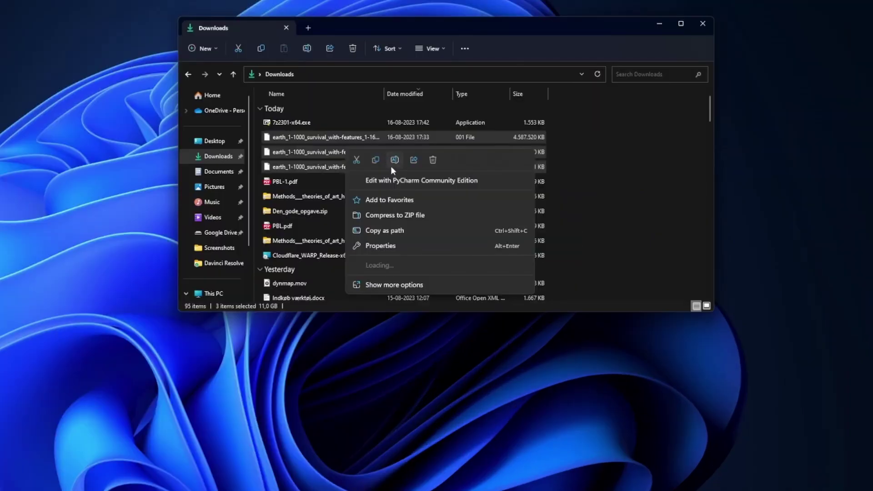
Extract the .001–.003 archive parts in Downloads with 7-Zip Extract Here, then select the resulting world folder.
{"action": "left_click", "coordinate": [379, 285]}
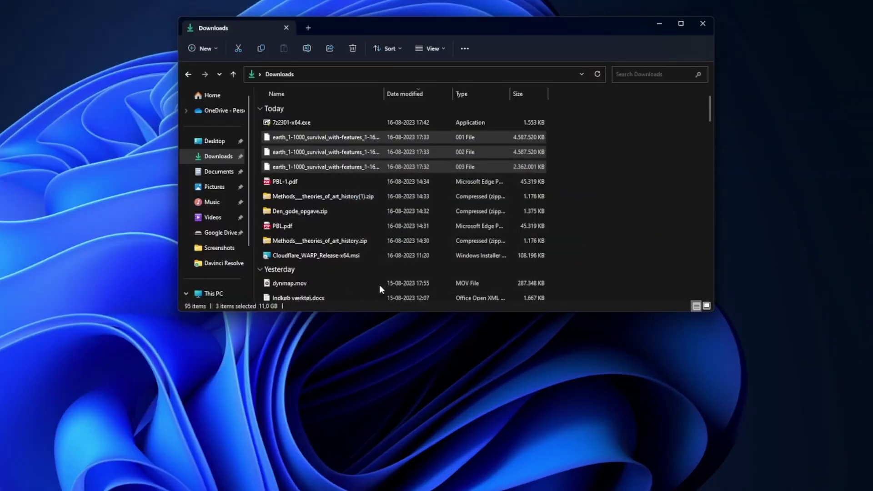
{"action": "mouse_move", "coordinate": [441, 314]}
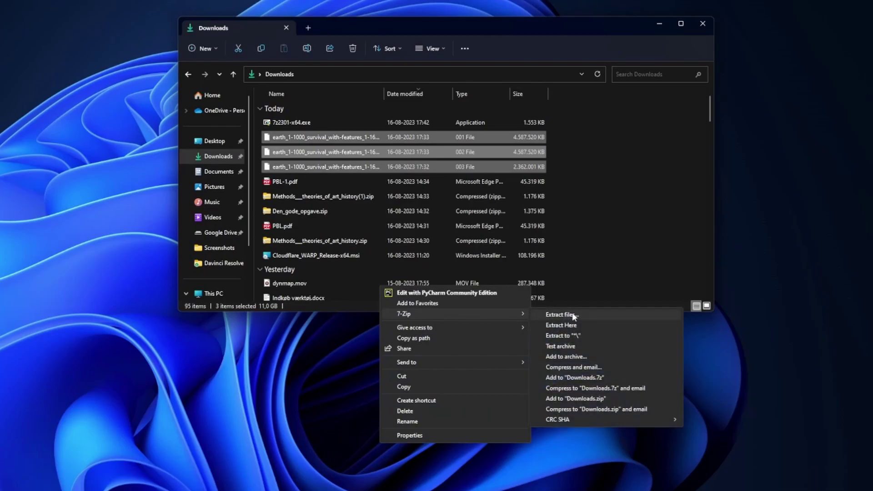
{"action": "left_click", "coordinate": [586, 325]}
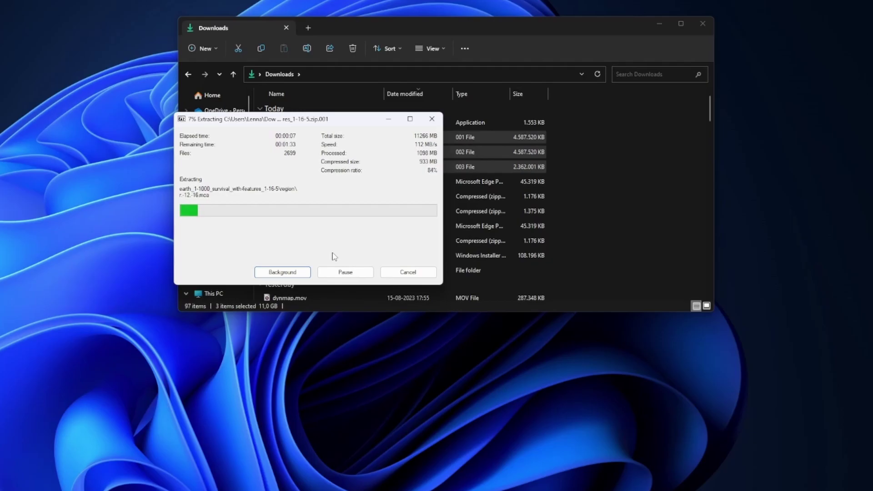
{"action": "mouse_move", "coordinate": [309, 489]}
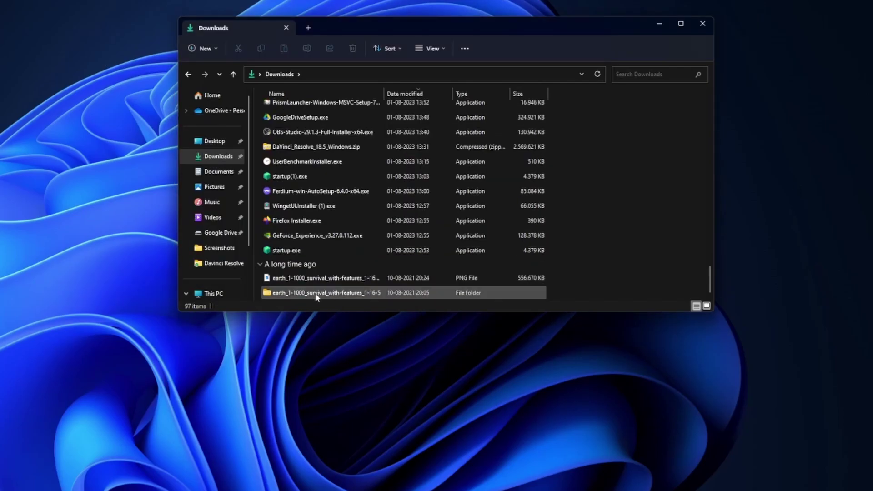
{"action": "left_click", "coordinate": [307, 293]}
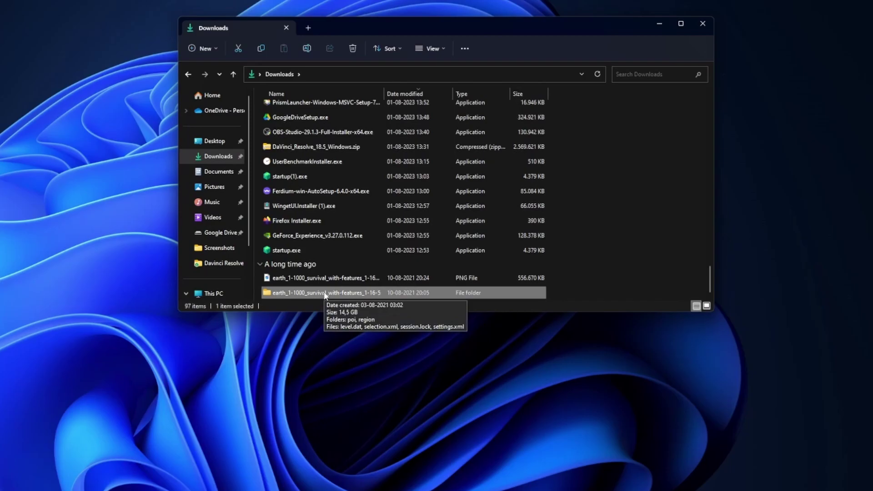
Open the earth_1-1000_survival_with-features_1-16-5 folder to reveal level.dat, region and poi.
{"action": "double_click", "coordinate": [308, 292]}
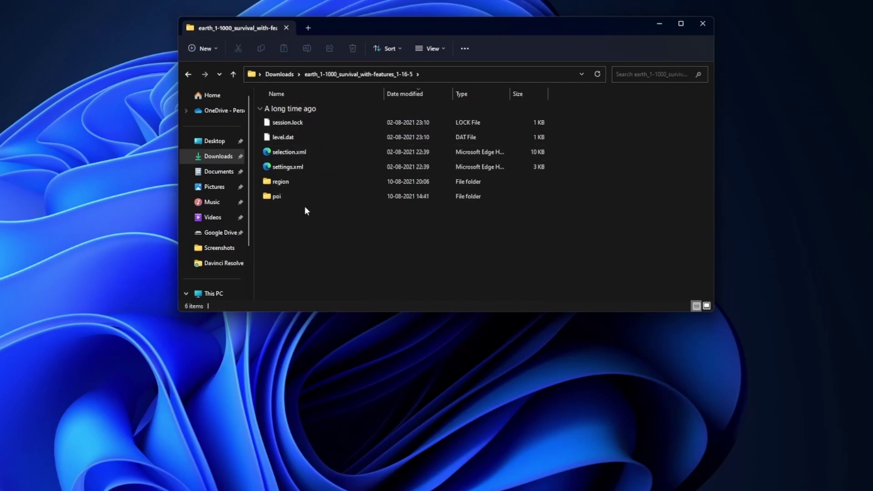
{"action": "mouse_move", "coordinate": [335, 148]}
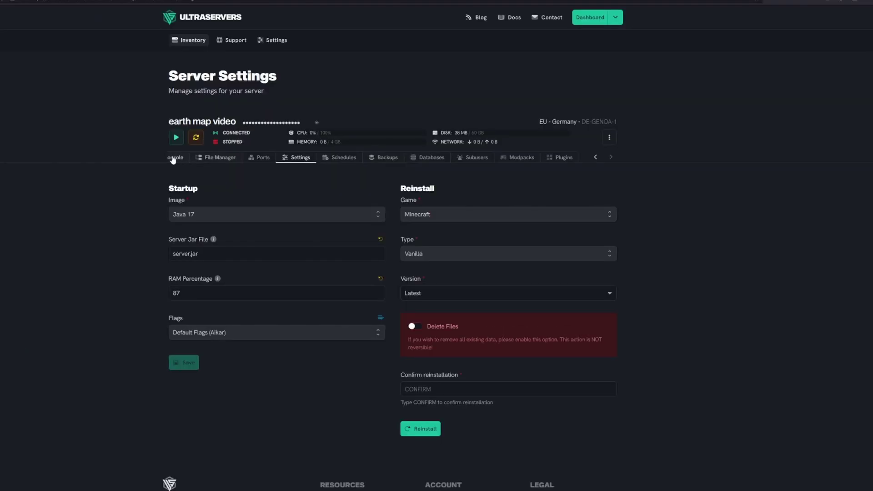
Show the SFTP Connection Details in the File Manager and copy the server address.
{"action": "scroll", "coordinate": [178, 160], "scroll_direction": "down", "scroll_amount": 1}
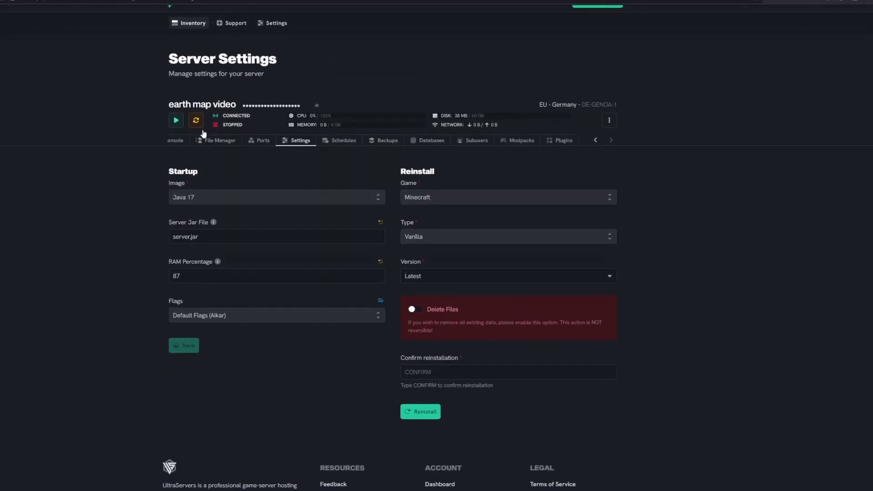
{"action": "scroll", "coordinate": [393, 246], "scroll_direction": "up", "scroll_amount": 1}
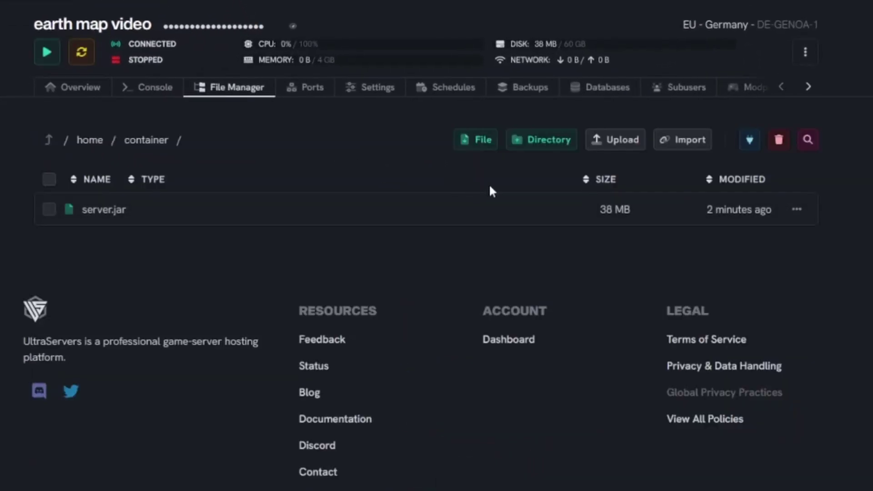
{"action": "left_click", "coordinate": [749, 140]}
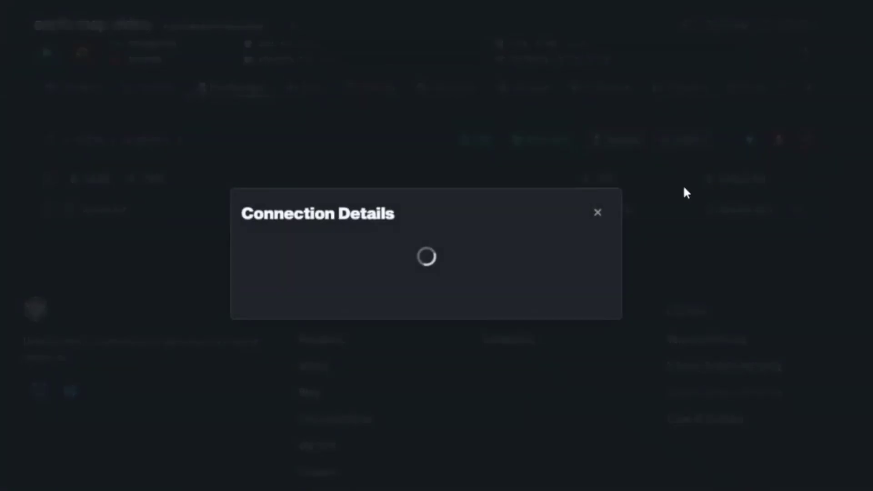
{"action": "left_click", "coordinate": [554, 221]}
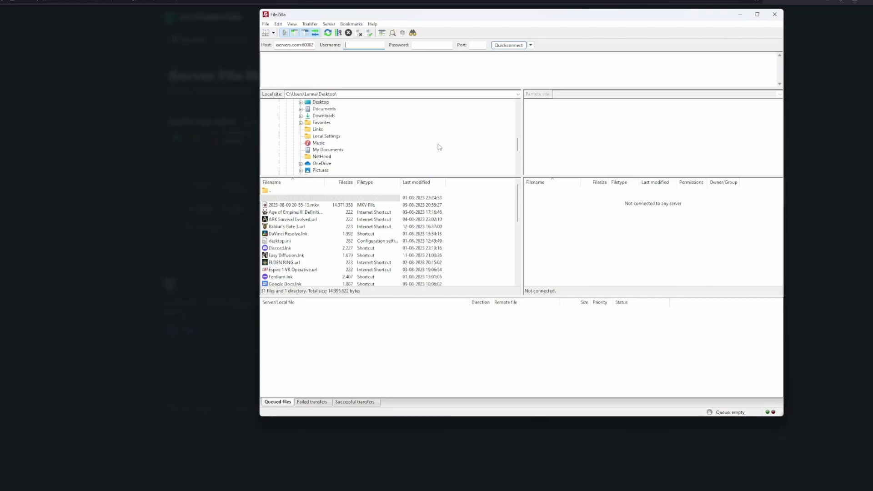
Quickconnect to the server over SFTP, entering the account password and trusting the host key.
{"action": "left_click", "coordinate": [294, 45]}
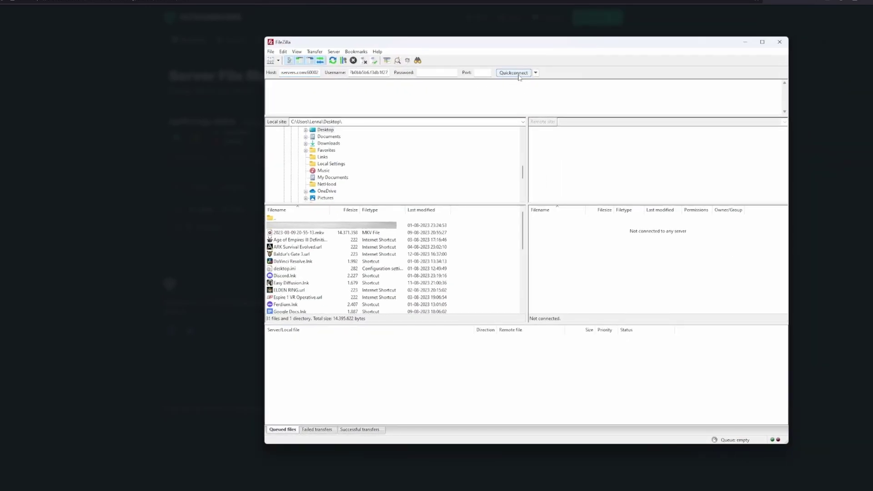
{"action": "left_click", "coordinate": [518, 75]}
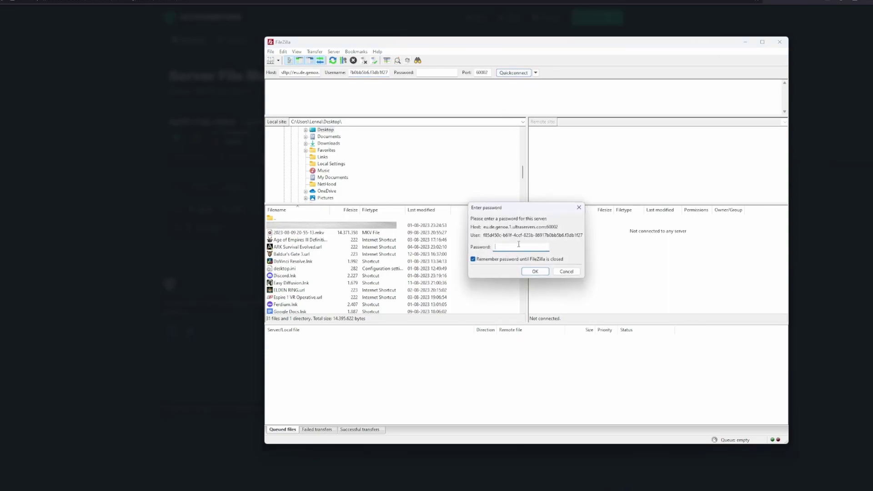
{"action": "type", "text": "••••"}
{"action": "key", "text": "Return"}
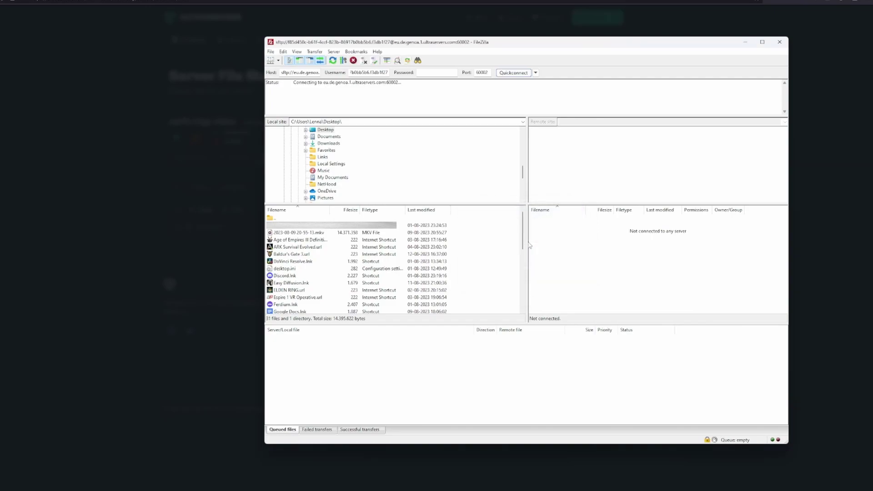
{"action": "left_click", "coordinate": [573, 277]}
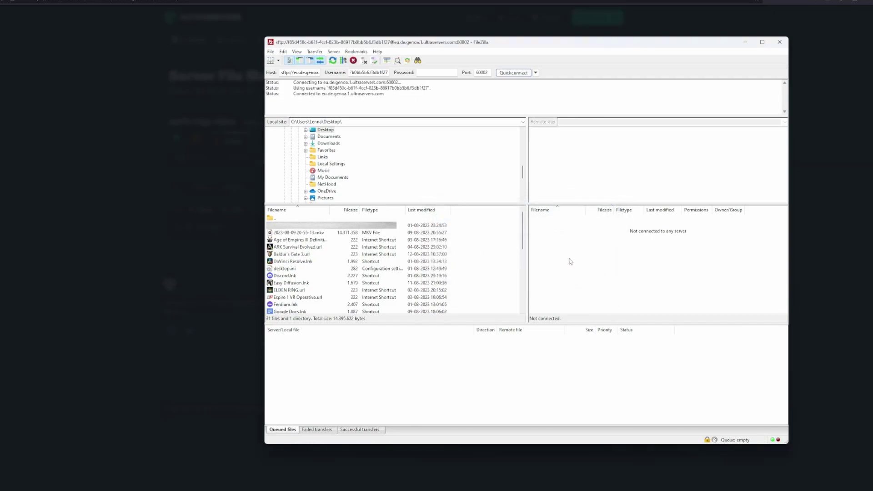
Browse locally to Downloads > earth_1-1000_survival_with-features_1-16-5 and select the remote root folder.
{"action": "left_click_drag", "start_coordinate": [470, 43], "coordinate": [332, 23]}
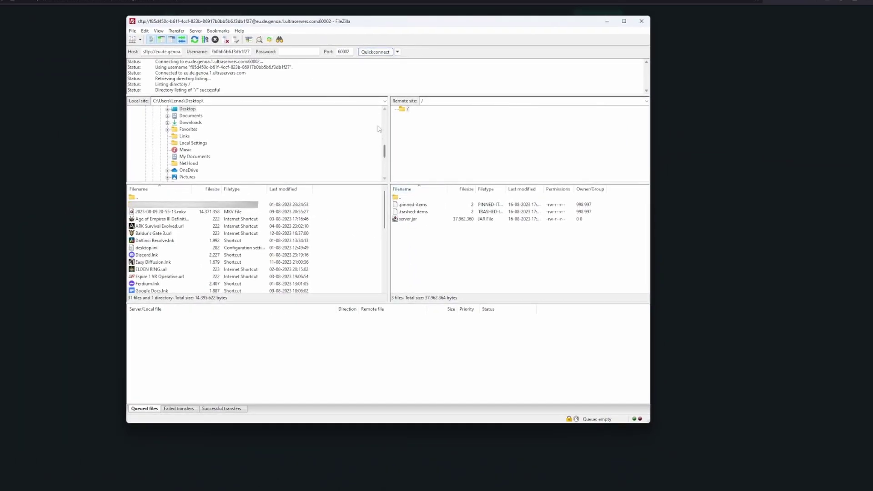
{"action": "scroll", "coordinate": [163, 226], "scroll_direction": "down", "scroll_amount": 6}
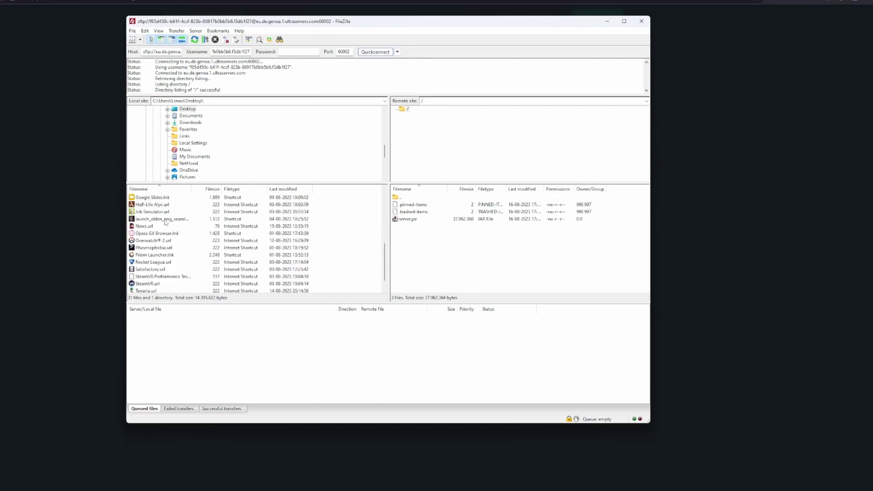
{"action": "left_click", "coordinate": [191, 123]}
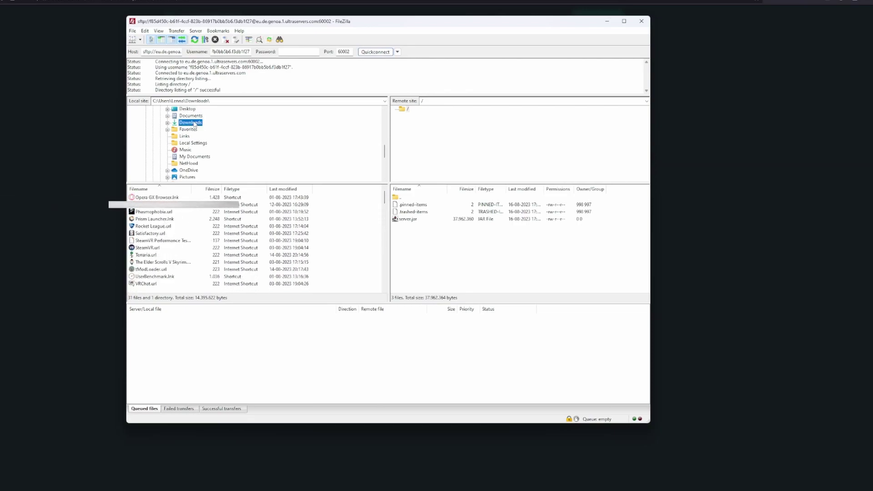
{"action": "left_click", "coordinate": [193, 130]}
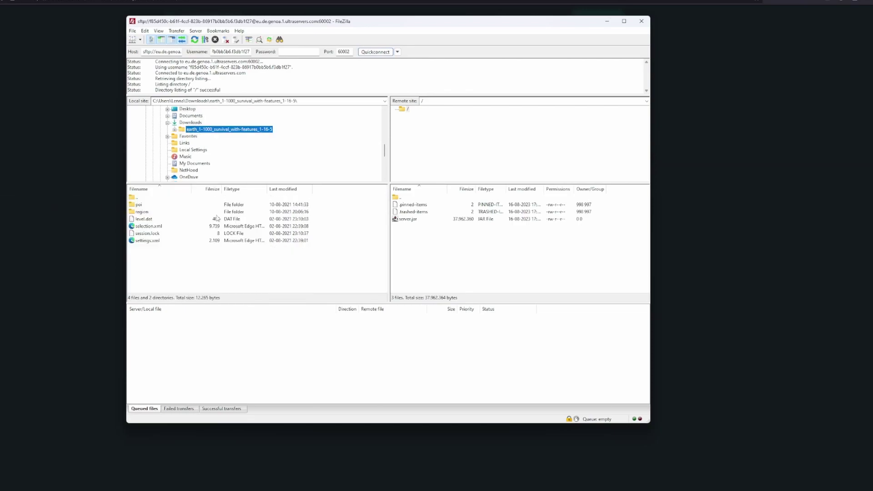
{"action": "left_click", "coordinate": [407, 109]}
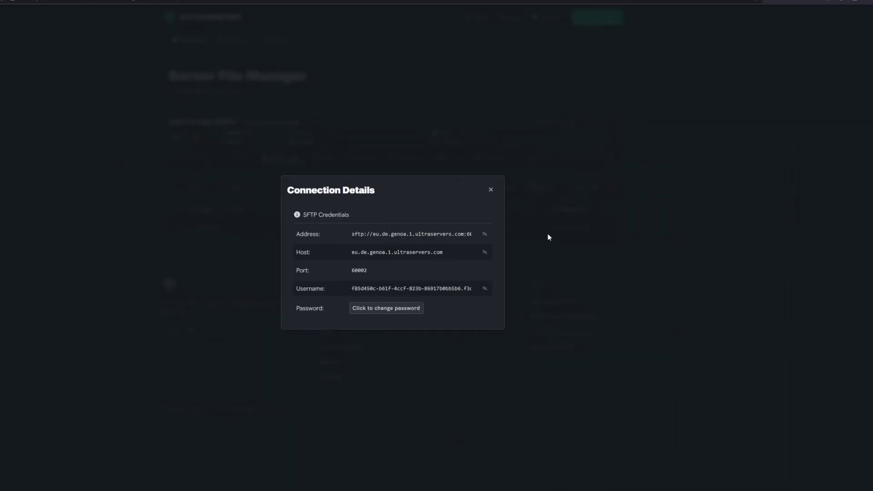
Start the server, accept the Minecraft EULA, and let it run once to generate world and logs.
{"action": "left_click", "coordinate": [547, 233]}
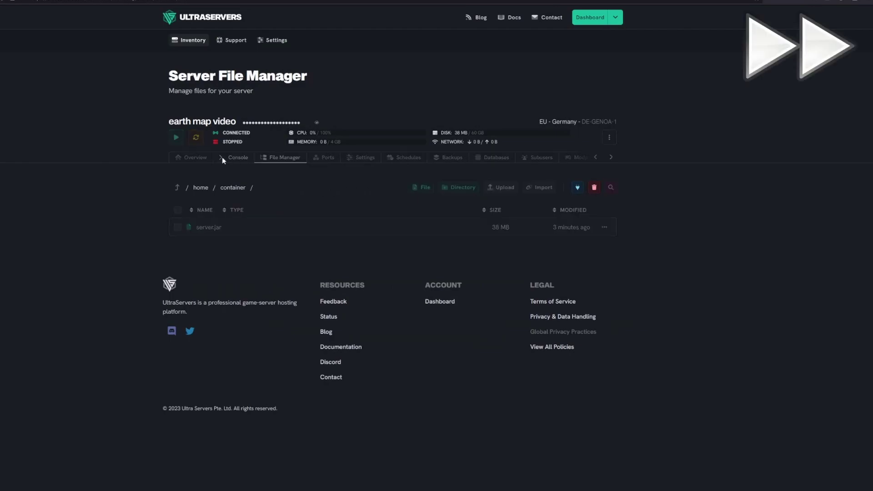
{"action": "left_click", "coordinate": [222, 156]}
{"action": "left_click", "coordinate": [193, 157]}
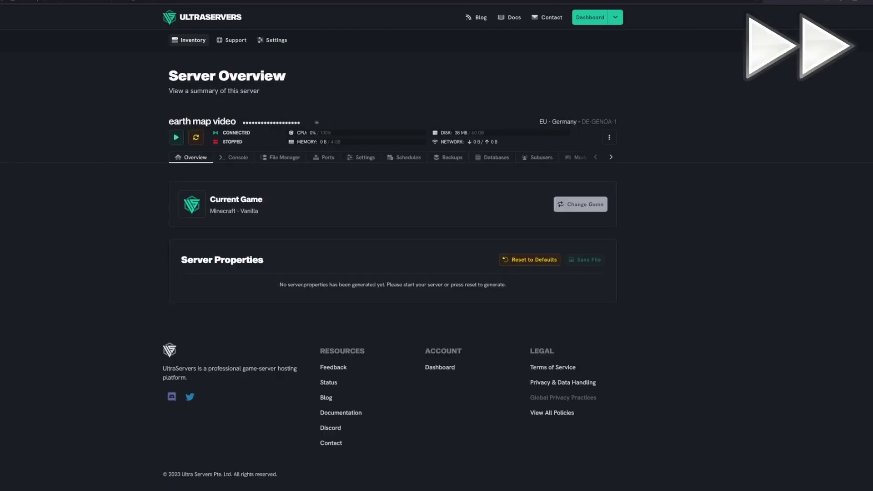
{"action": "left_click", "coordinate": [263, 157]}
{"action": "left_click", "coordinate": [176, 137]}
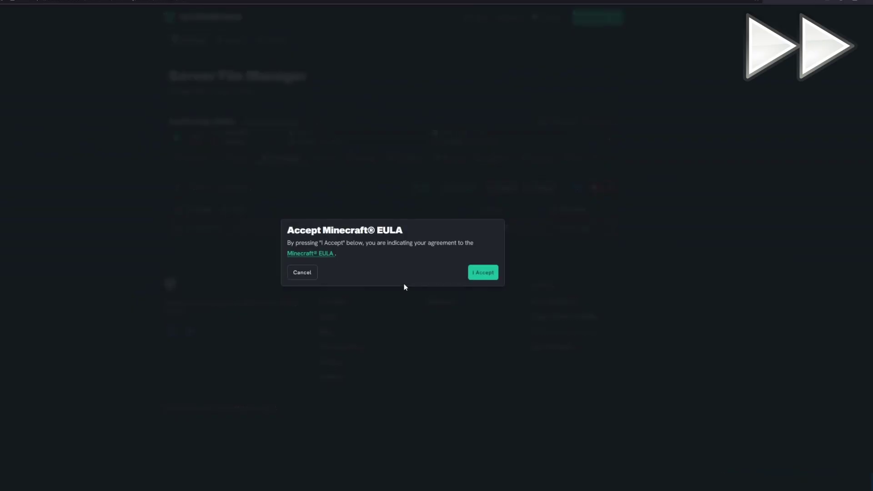
{"action": "left_click", "coordinate": [481, 273]}
{"action": "left_click", "coordinate": [193, 157]}
{"action": "left_click", "coordinate": [278, 158]}
{"action": "left_click", "coordinate": [229, 157]}
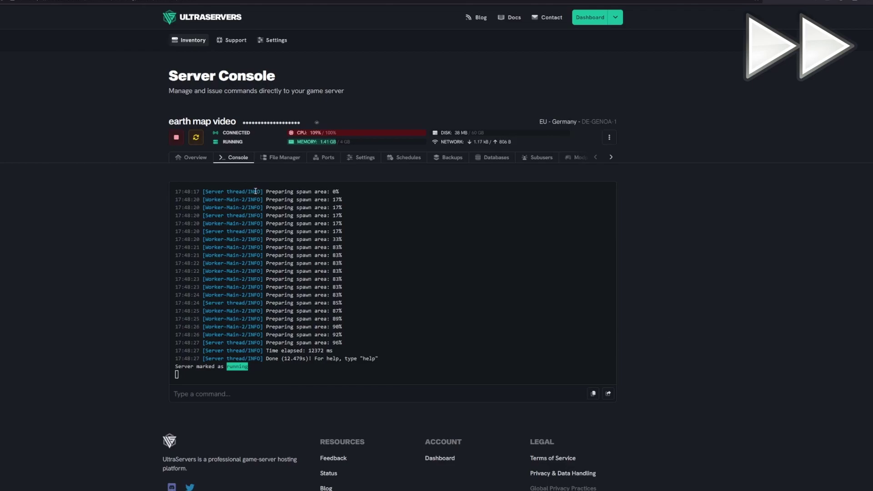
{"action": "left_click", "coordinate": [271, 160]}
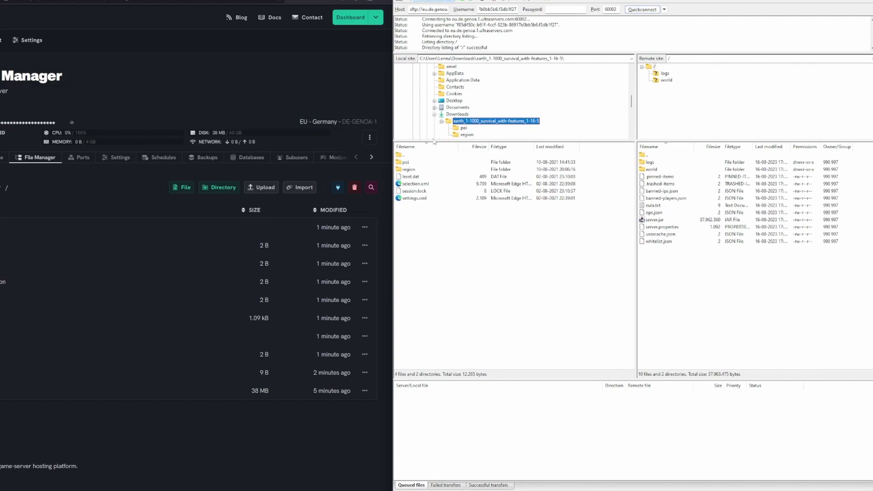
Delete everything in the remote world folder and upload the Earth map world files into it.
{"action": "scroll", "coordinate": [481, 92], "scroll_direction": "down", "scroll_amount": 1}
{"action": "double_click", "coordinate": [650, 170]}
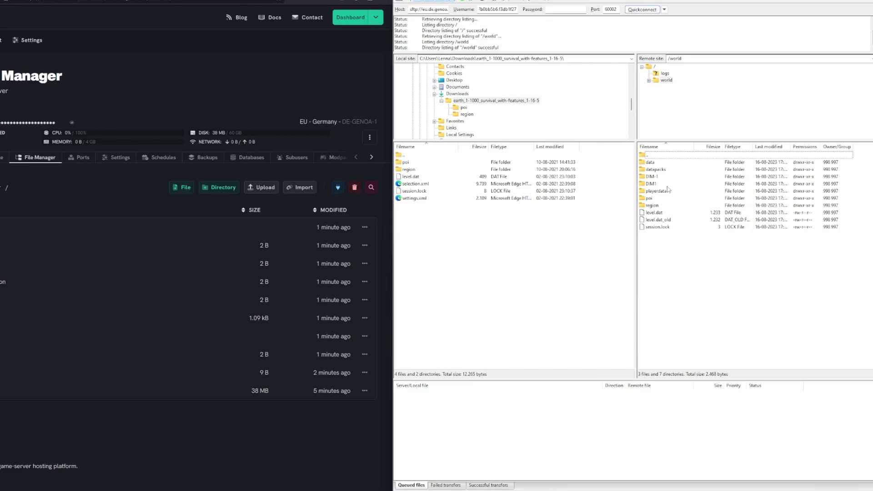
{"action": "left_click_drag", "start_coordinate": [666, 241], "coordinate": [660, 159]}
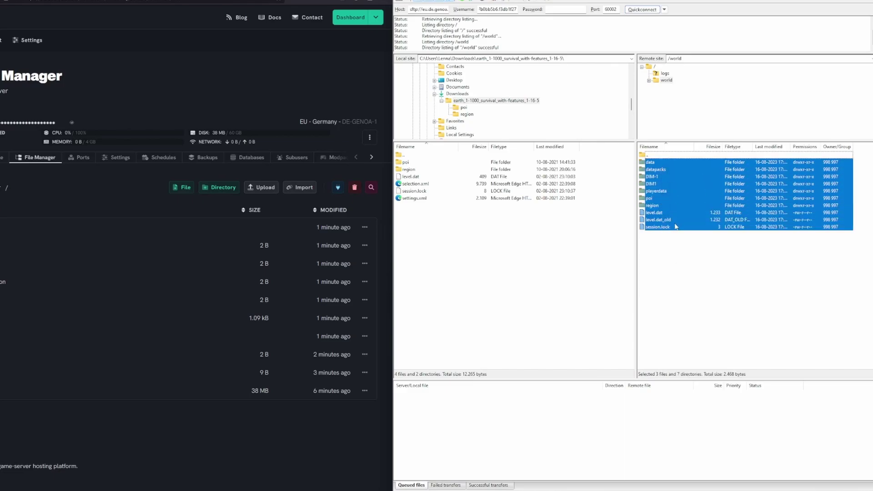
{"action": "key", "text": "Delete"}
{"action": "left_click", "coordinate": [660, 238]}
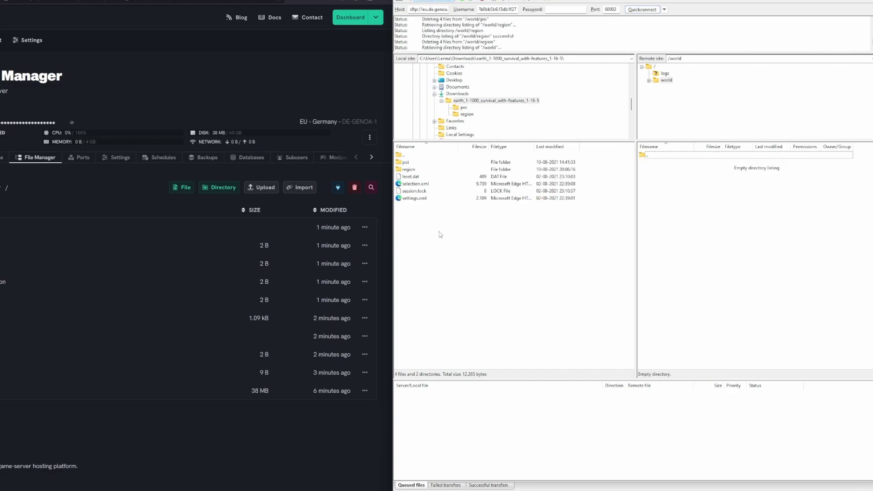
{"action": "left_click_drag", "start_coordinate": [440, 235], "coordinate": [758, 200]}
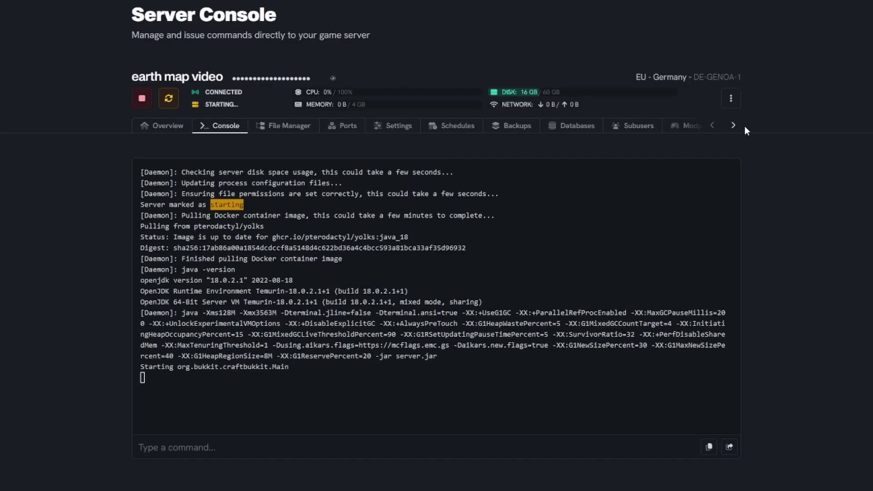
Once the server is running, search the Plugins catalogue for 'dynmap'.
{"action": "left_click", "coordinate": [733, 125]}
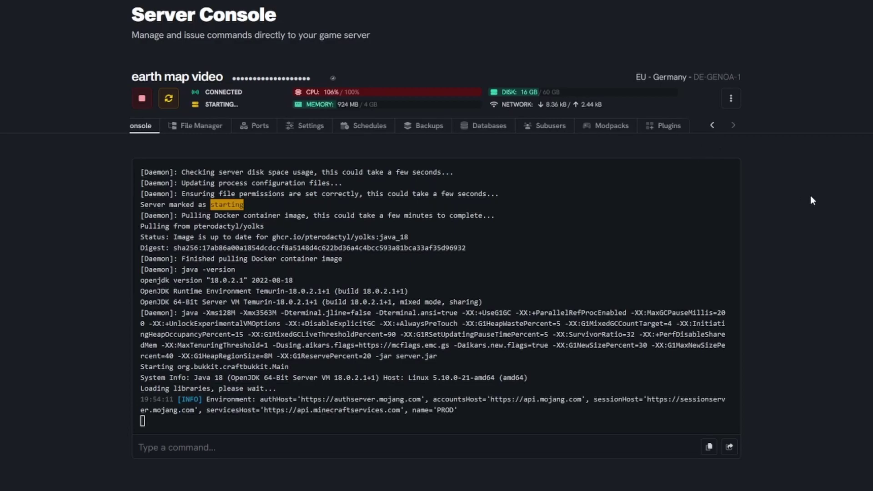
{"action": "scroll", "coordinate": [708, 240], "scroll_direction": "down", "scroll_amount": 1}
{"action": "scroll", "coordinate": [709, 240], "scroll_direction": "up", "scroll_amount": 1}
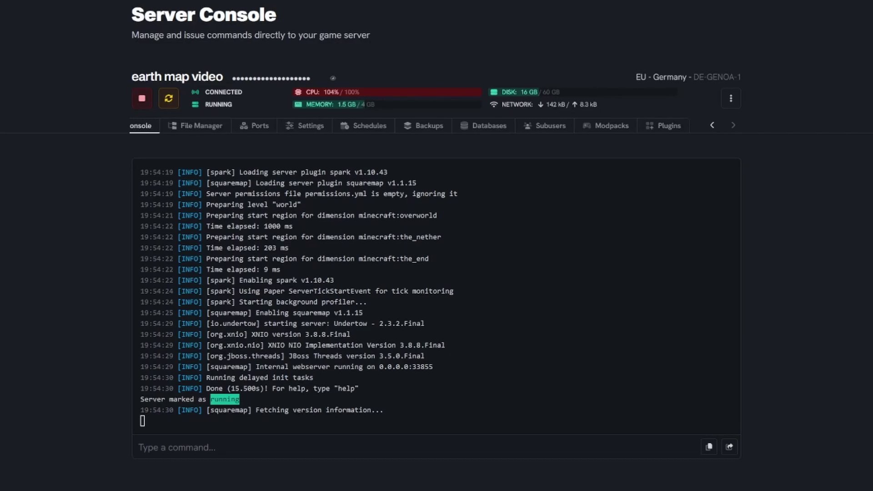
{"action": "left_click", "coordinate": [669, 126]}
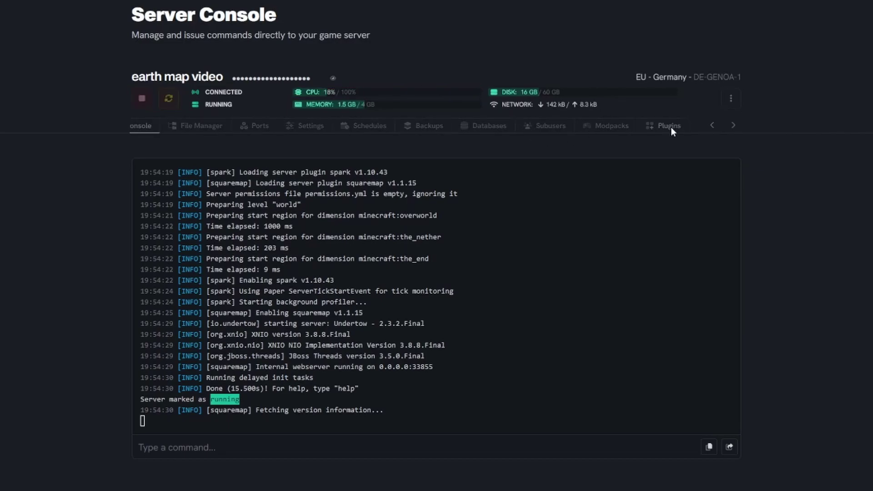
{"action": "left_click", "coordinate": [268, 216]}
{"action": "type", "text": "dynmap"}
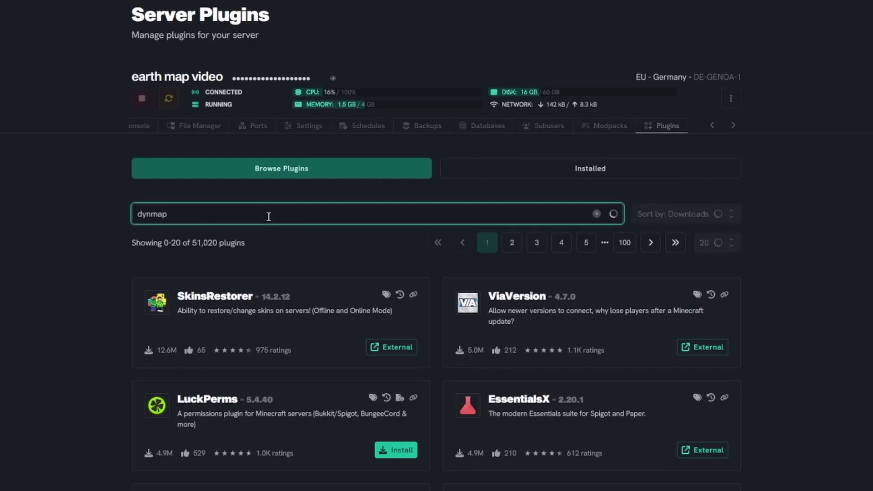